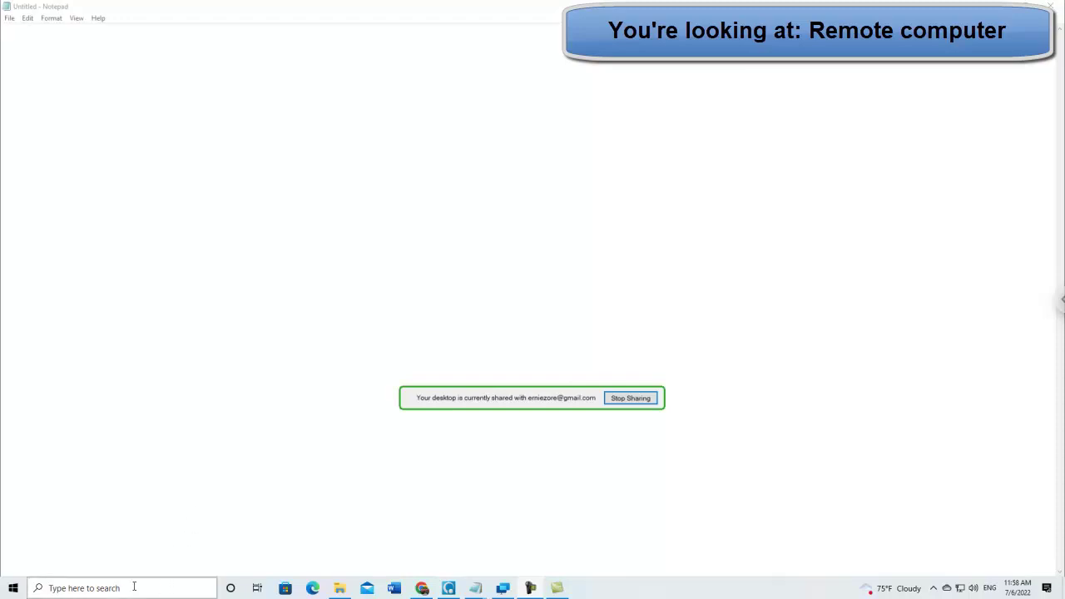
Step: Launch Quick Assist from a Windows Search for 'quick' and centre its window on screen
click(134, 586)
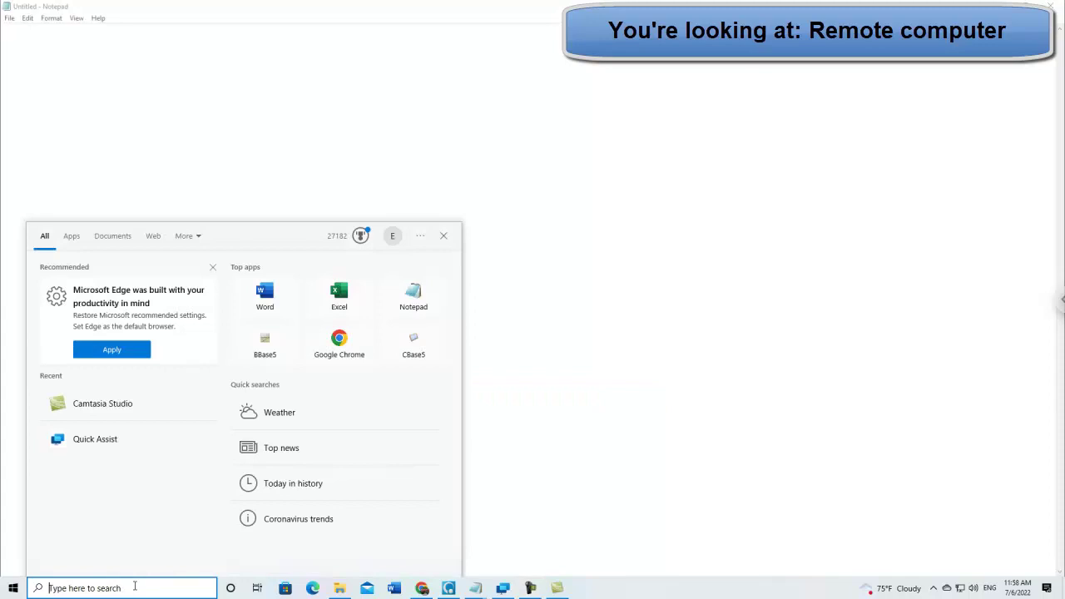
text(quick)
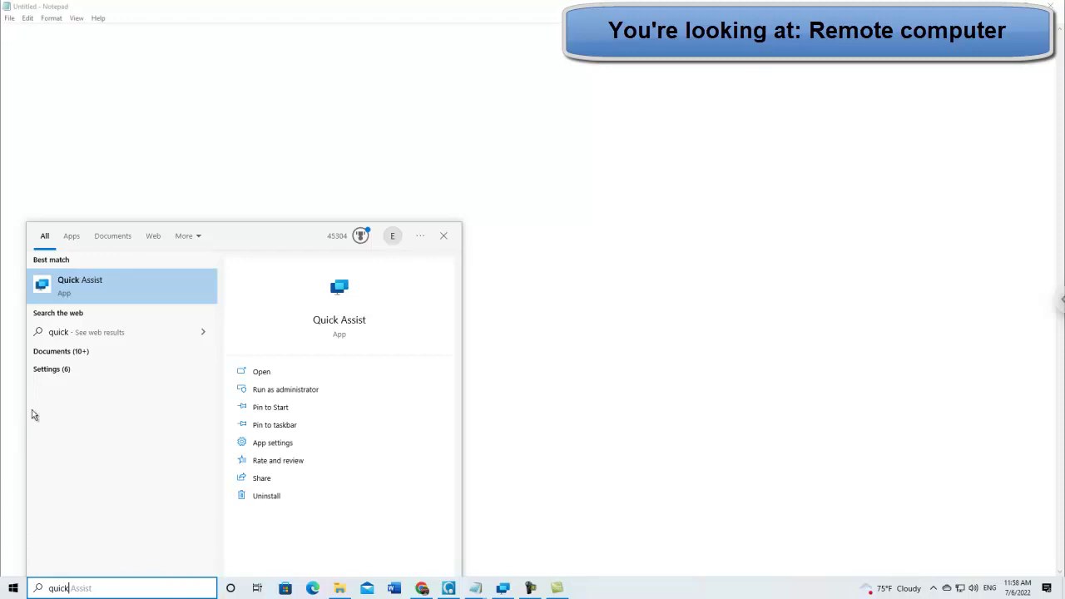
click(106, 287)
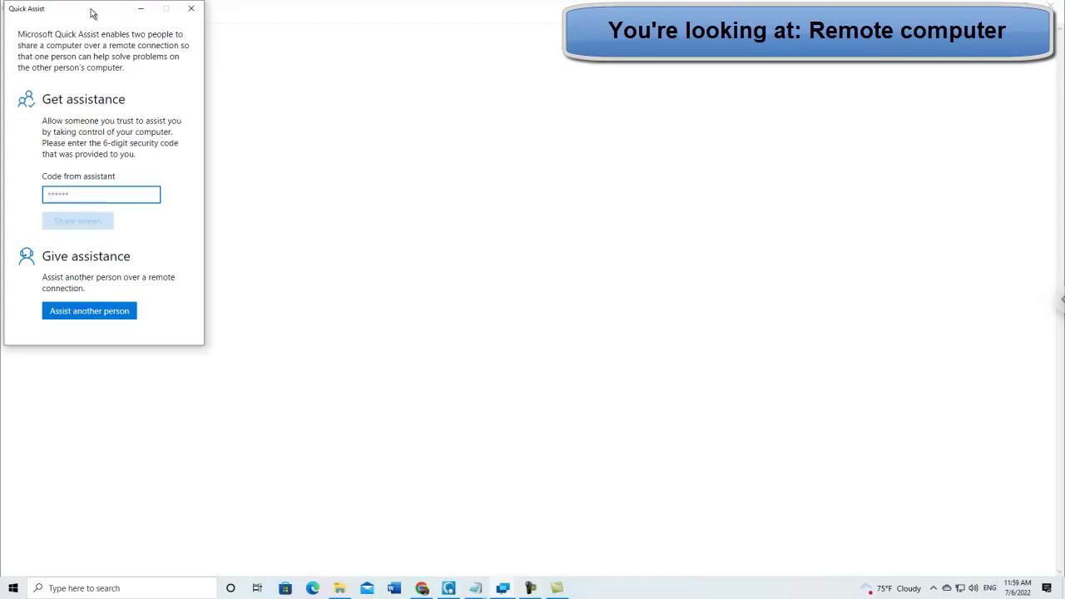
drag(92, 14, 489, 113)
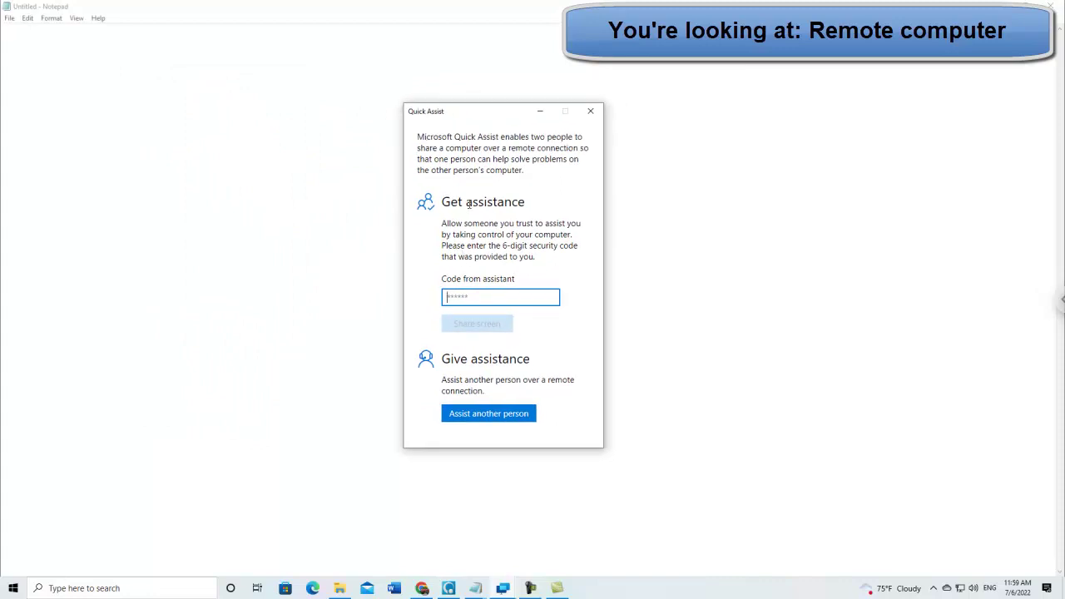
Step: Close Quick Assist and relaunch it by searching 'quick', bringing up the new-version-required notice
click(592, 112)
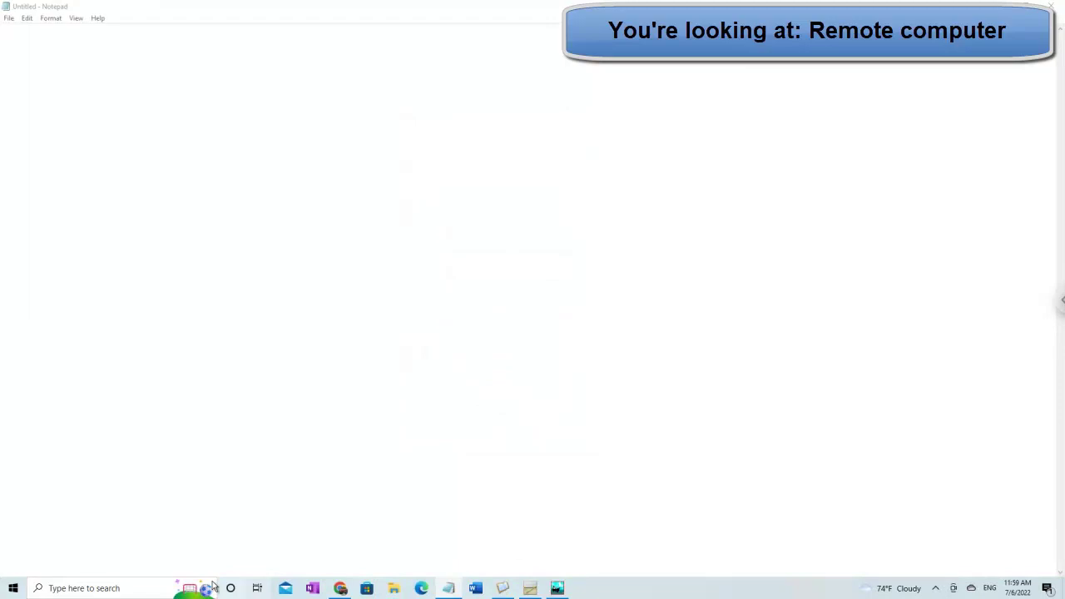
click(212, 587)
click(533, 545)
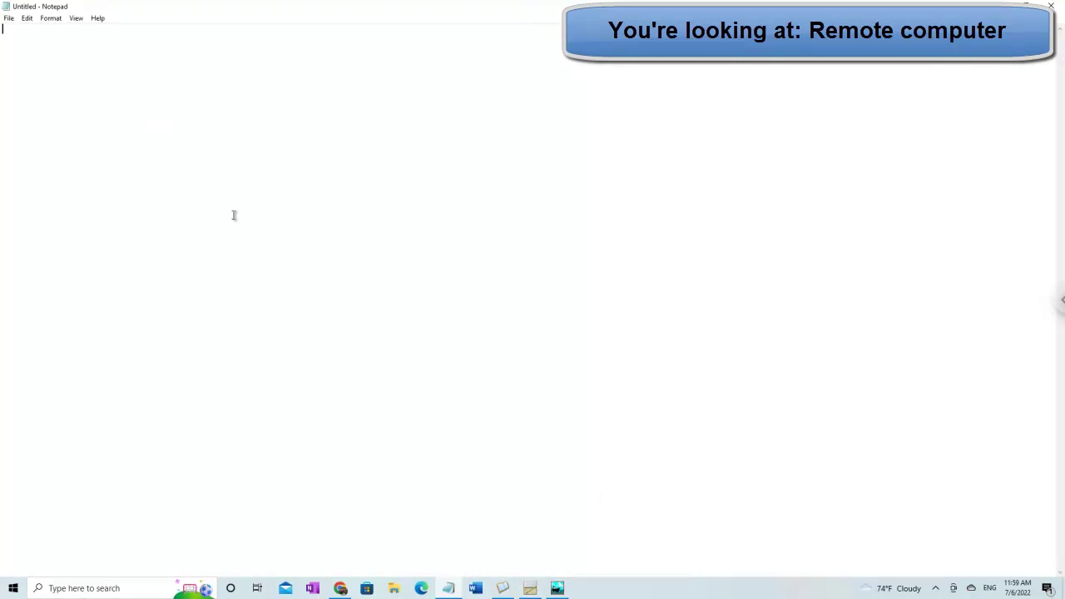
click(108, 588)
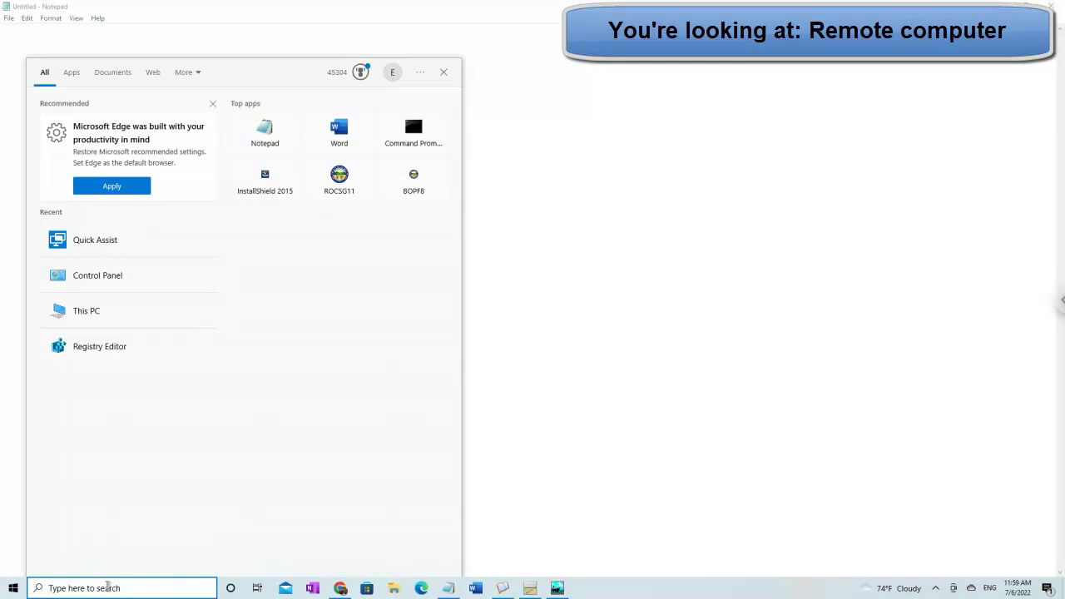
text(quick)
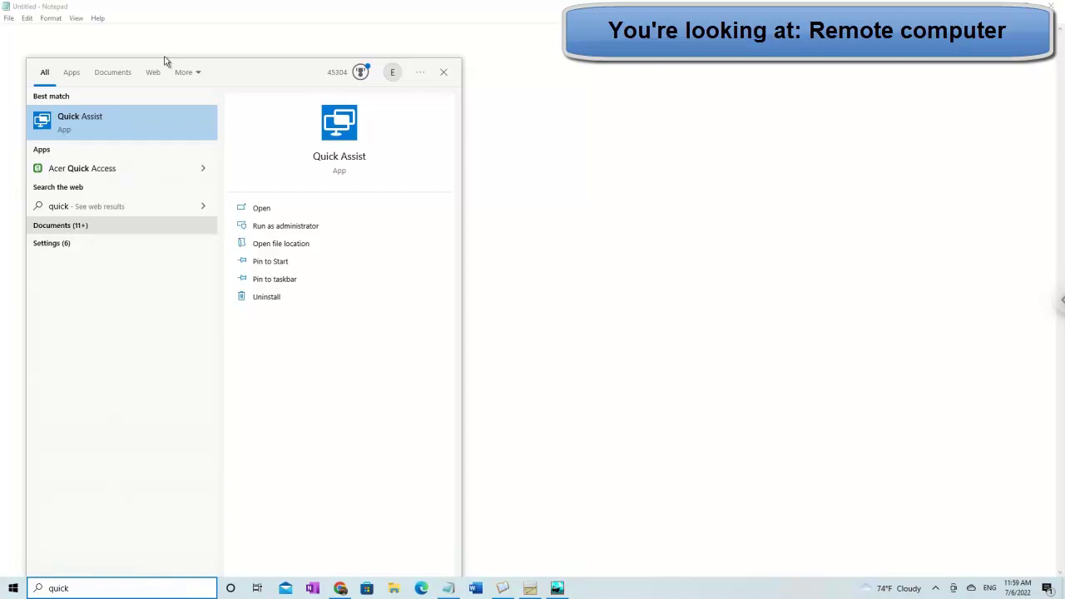
click(173, 123)
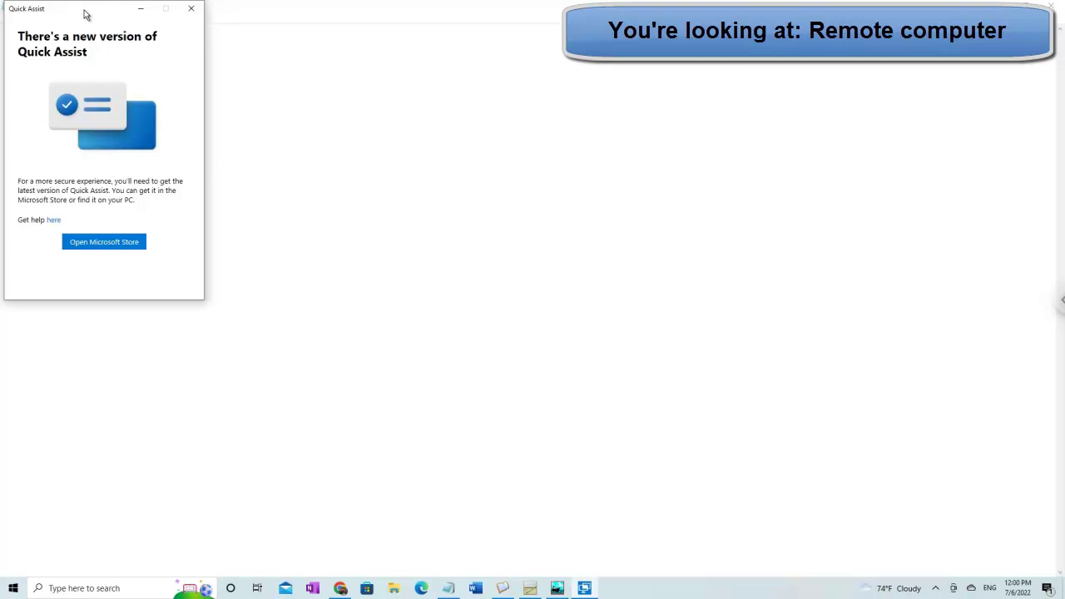
Step: Centre the new-version notice and go to the Quick Assist page in Microsoft Store
drag(85, 14, 481, 97)
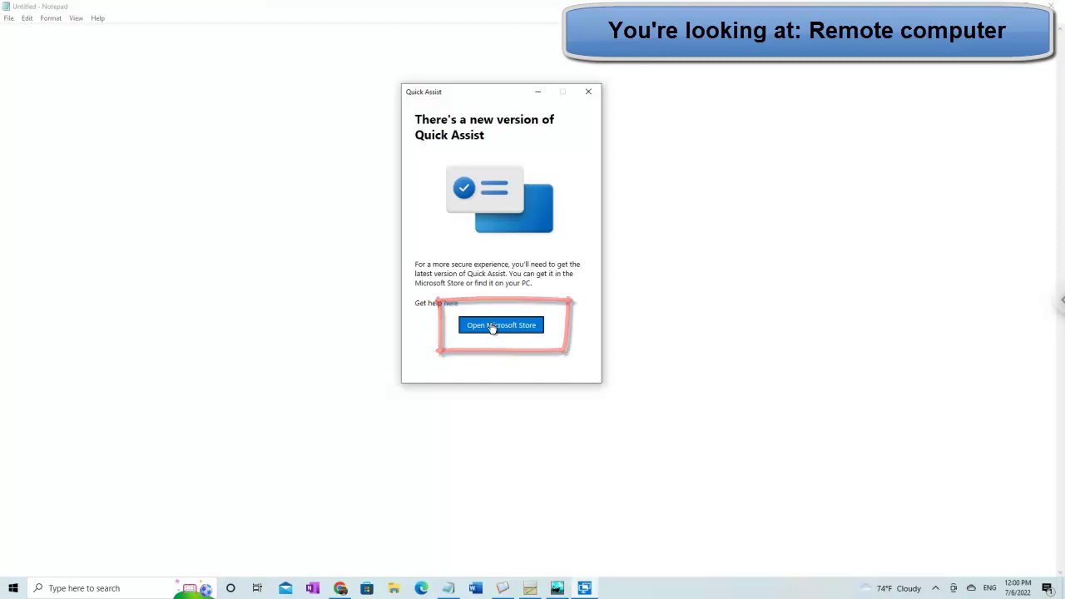
click(495, 329)
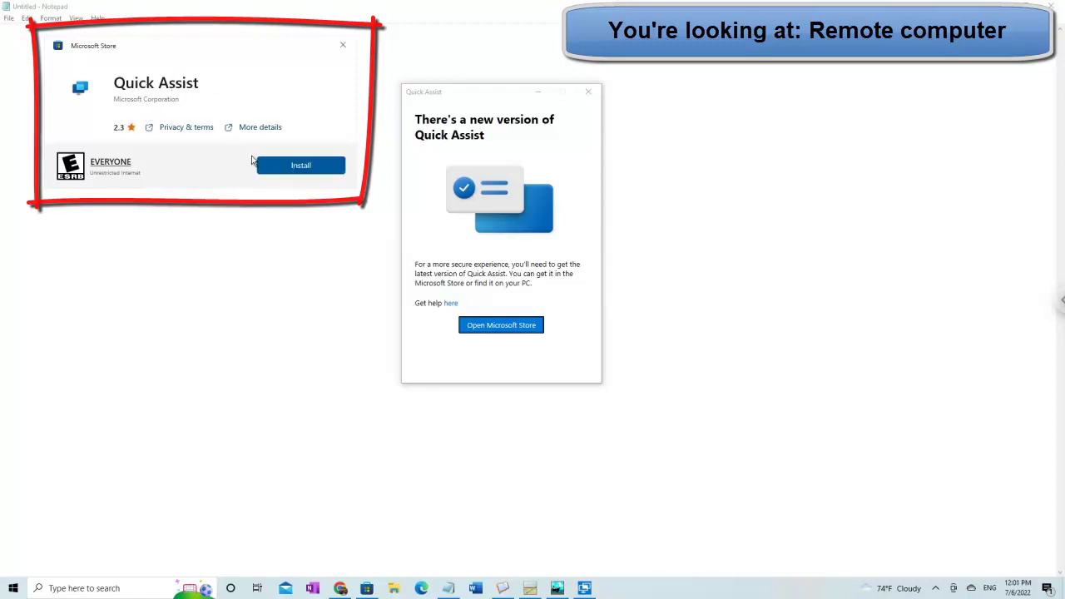
Step: Install the new Quick Assist from the Store, approving the User Account Control prompt
click(301, 167)
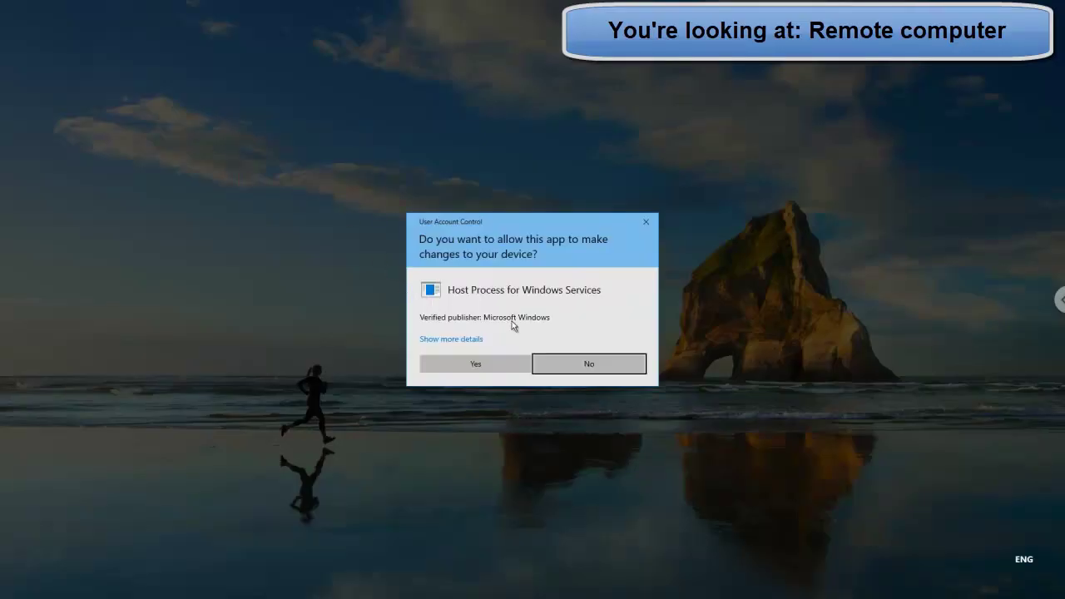
click(476, 364)
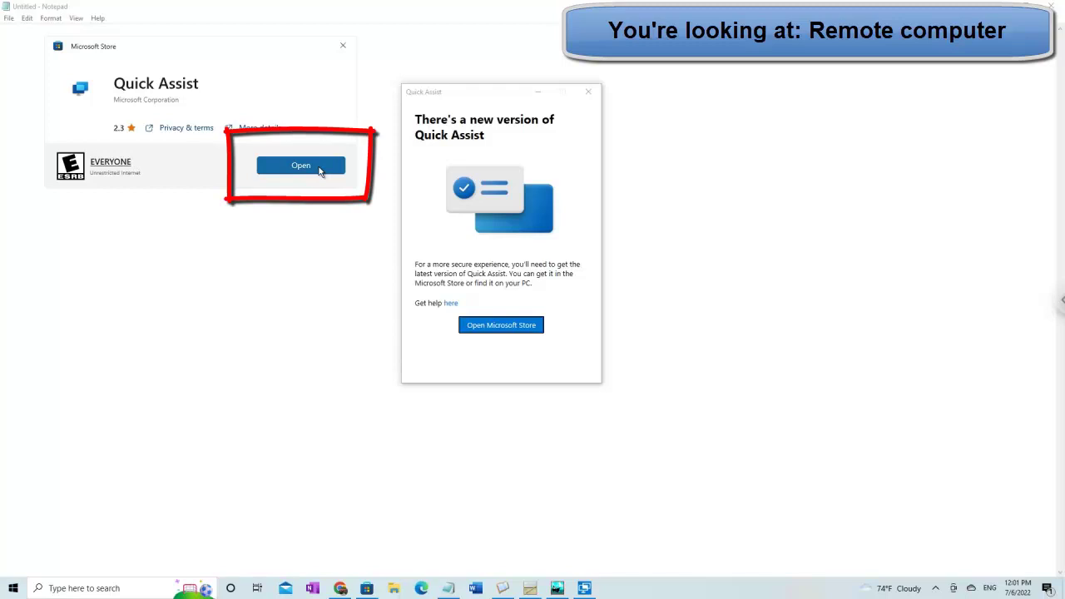
Step: Open the updated Quick Assist, close the old notice window, and centre the new window
click(301, 165)
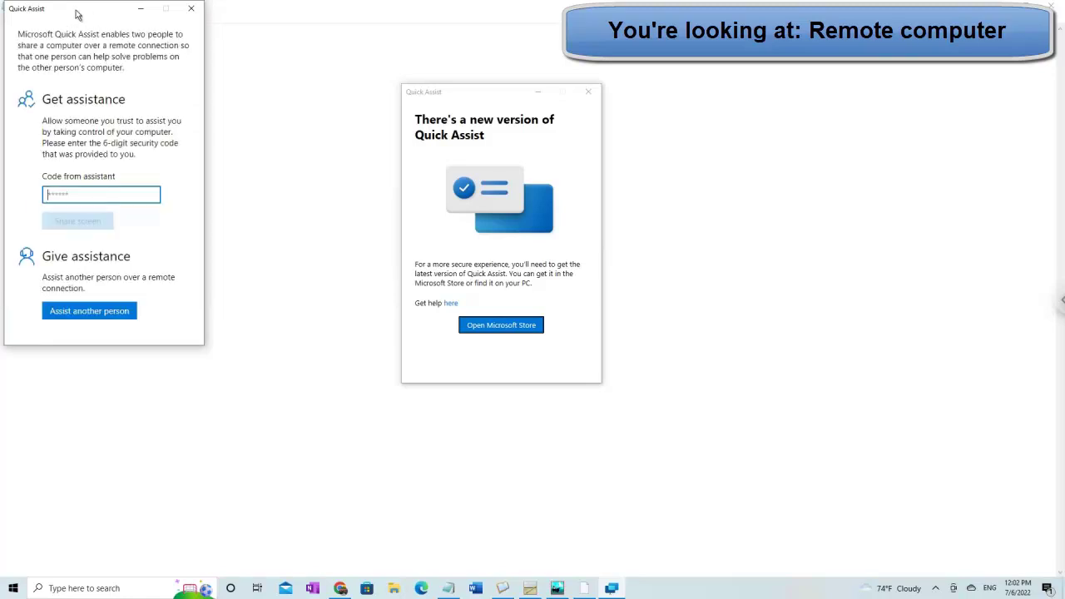
drag(75, 14, 234, 97)
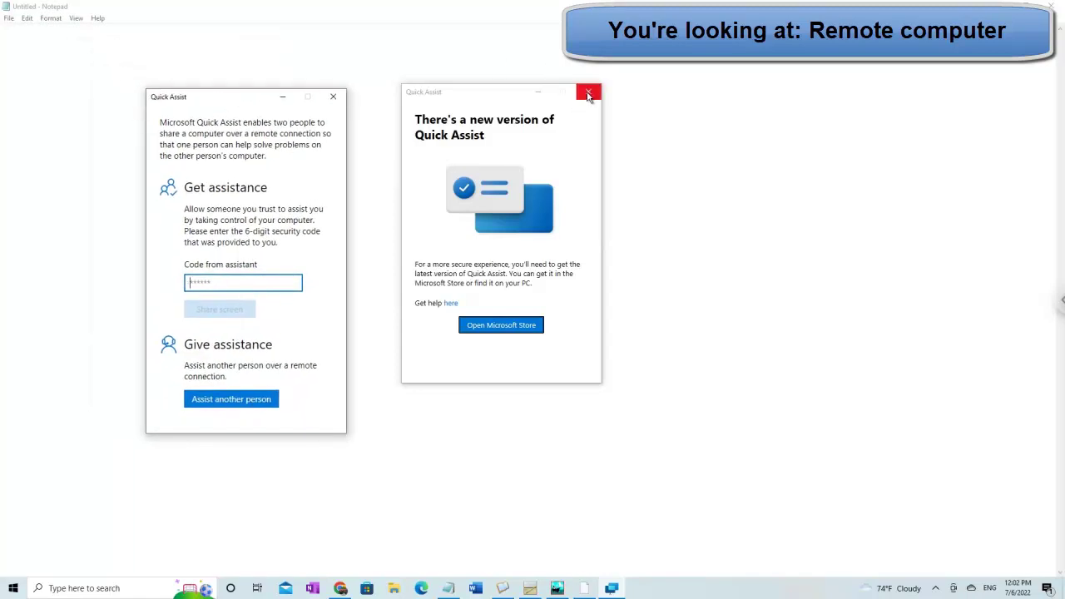
click(588, 93)
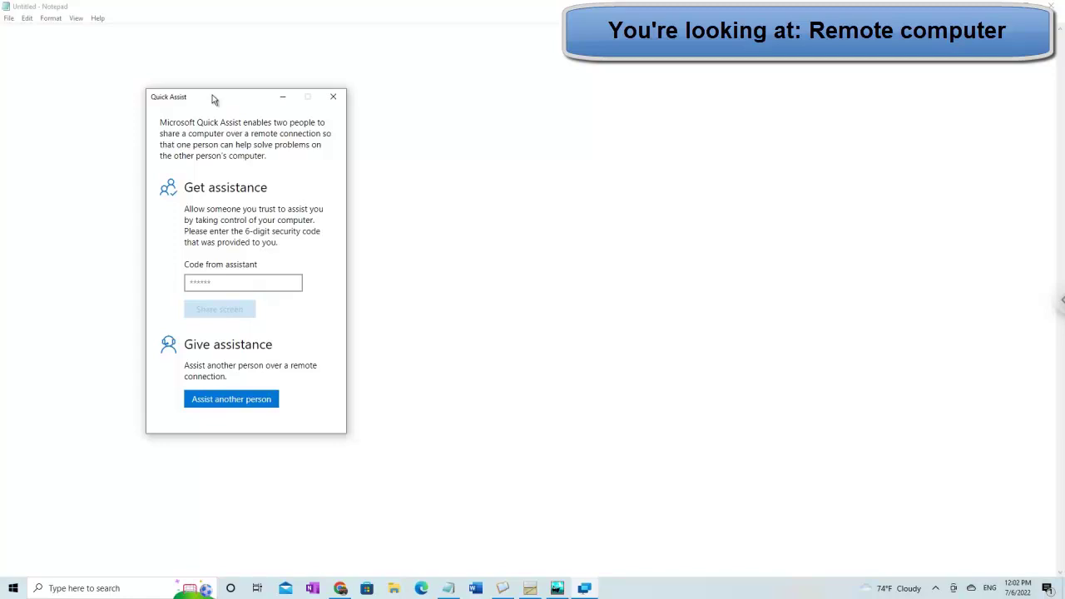
drag(213, 99, 468, 97)
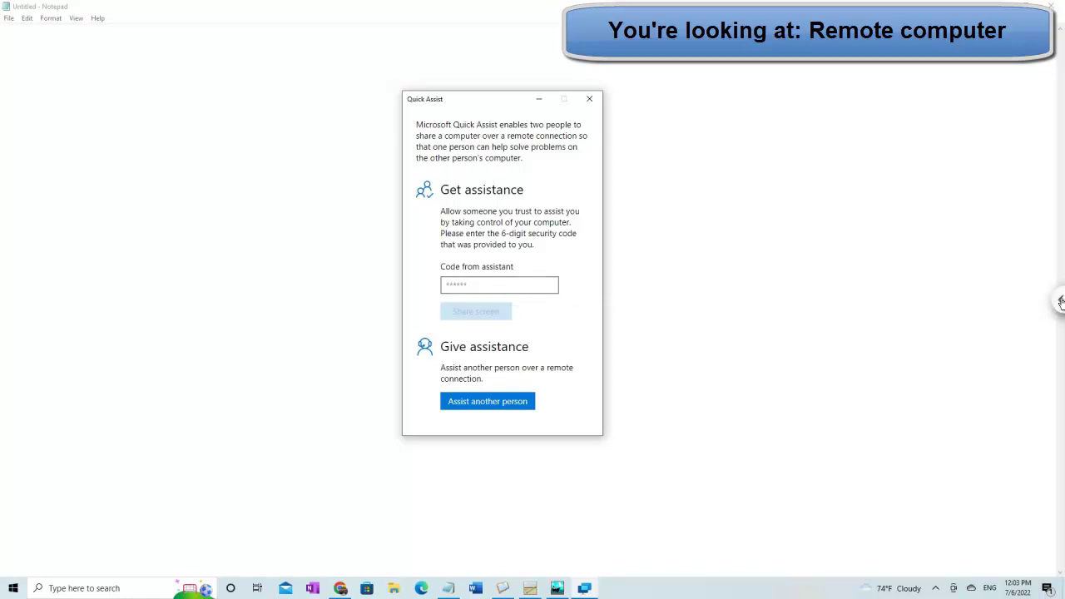
Step: Turn off Full-screen for the remote session in the Chrome Remote Desktop options panel
click(1061, 302)
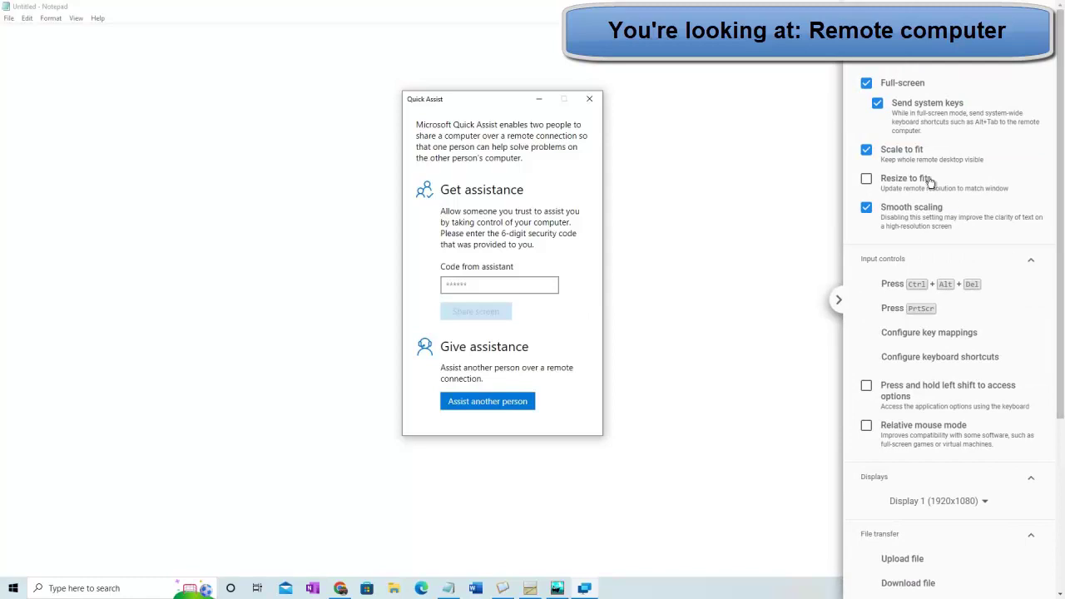
click(866, 84)
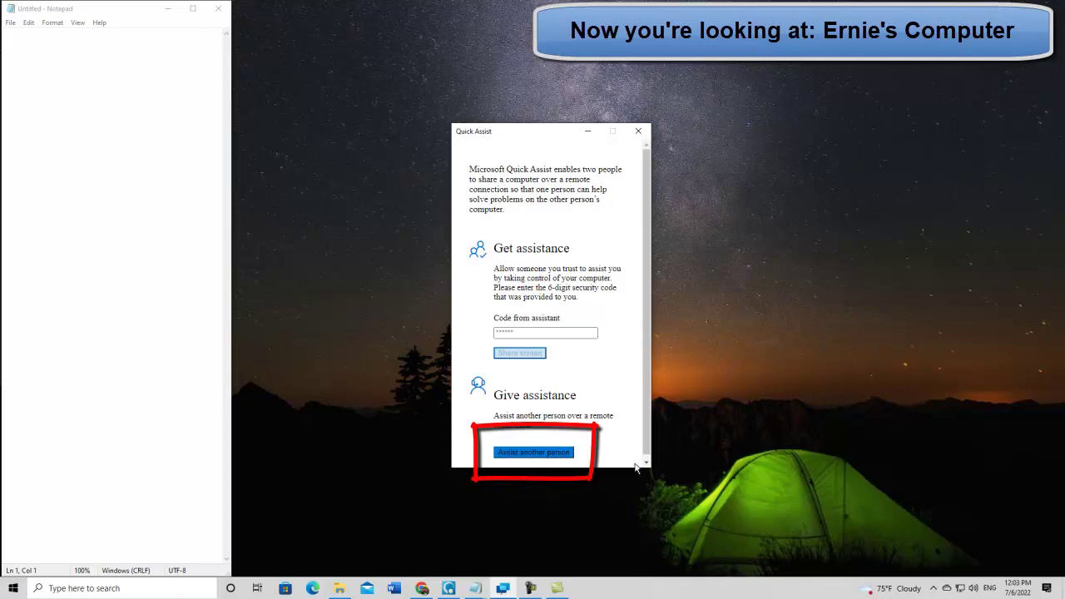
Step: Choose to help someone, sign in with the helper's account e-mail, then return to the remote session
click(544, 456)
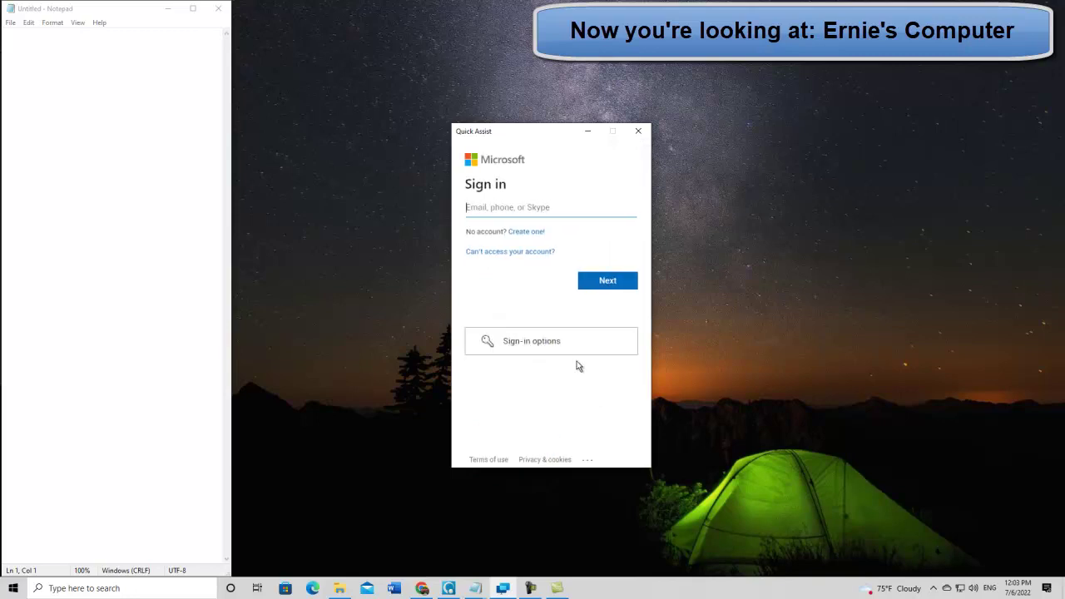
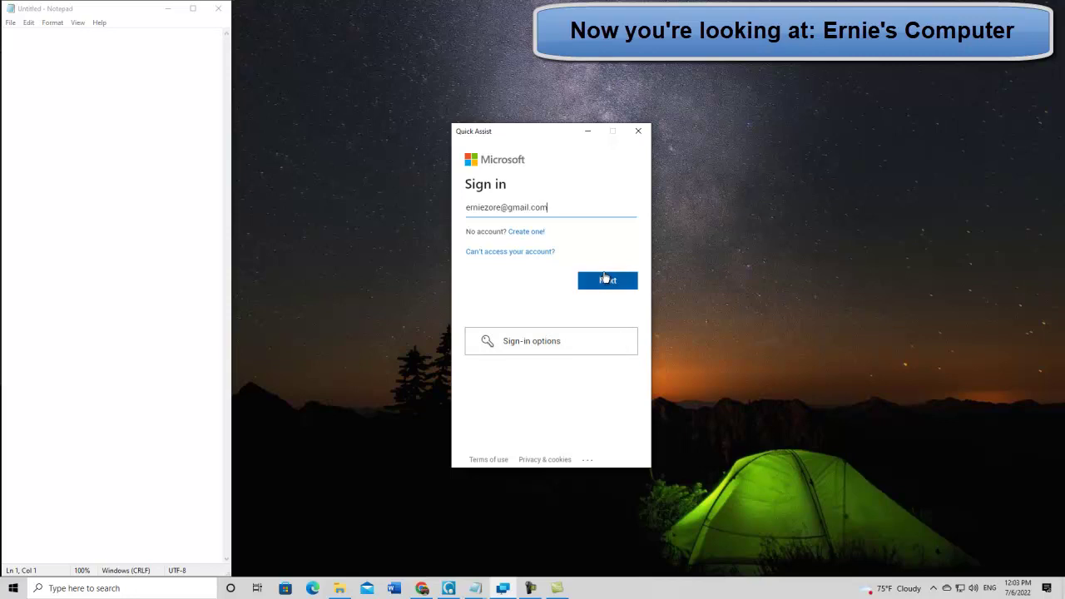
click(616, 286)
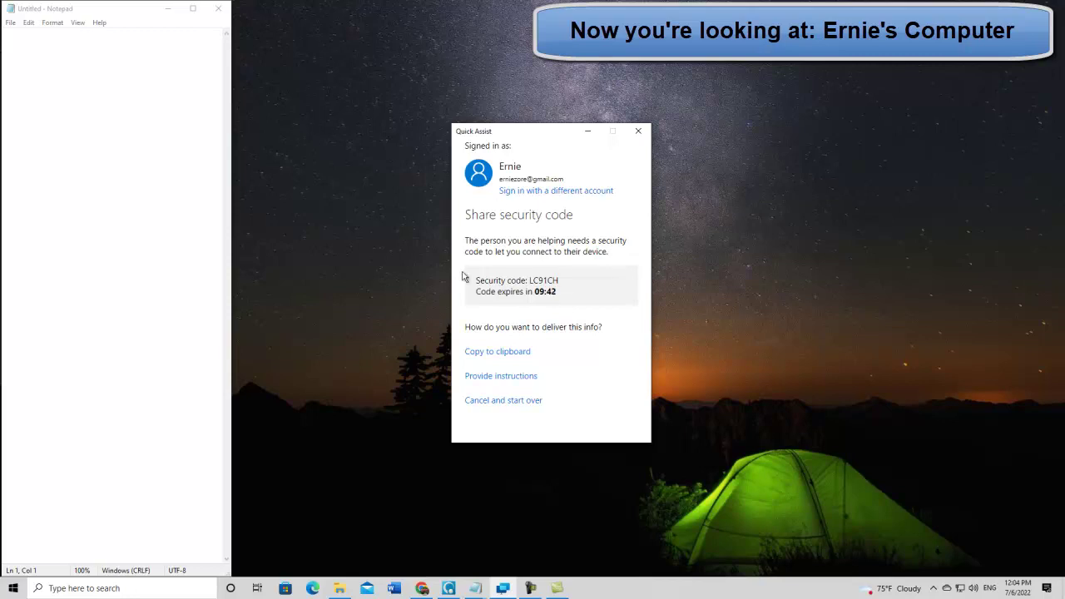
click(422, 588)
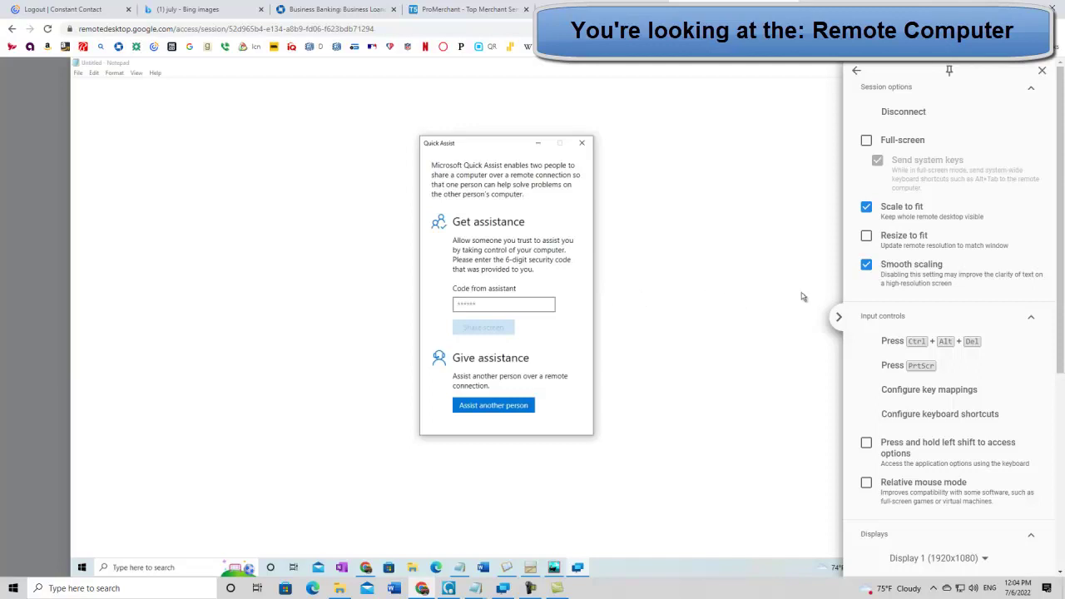
Step: Enter the helper's six-character security code on the remote Quick Assist and start screen sharing
click(840, 320)
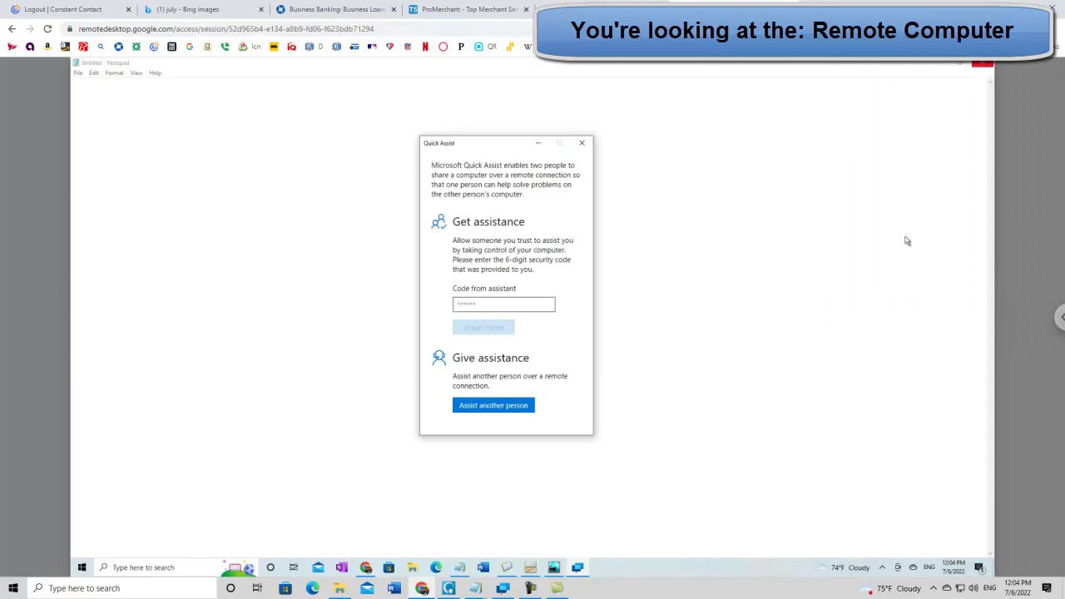
click(483, 303)
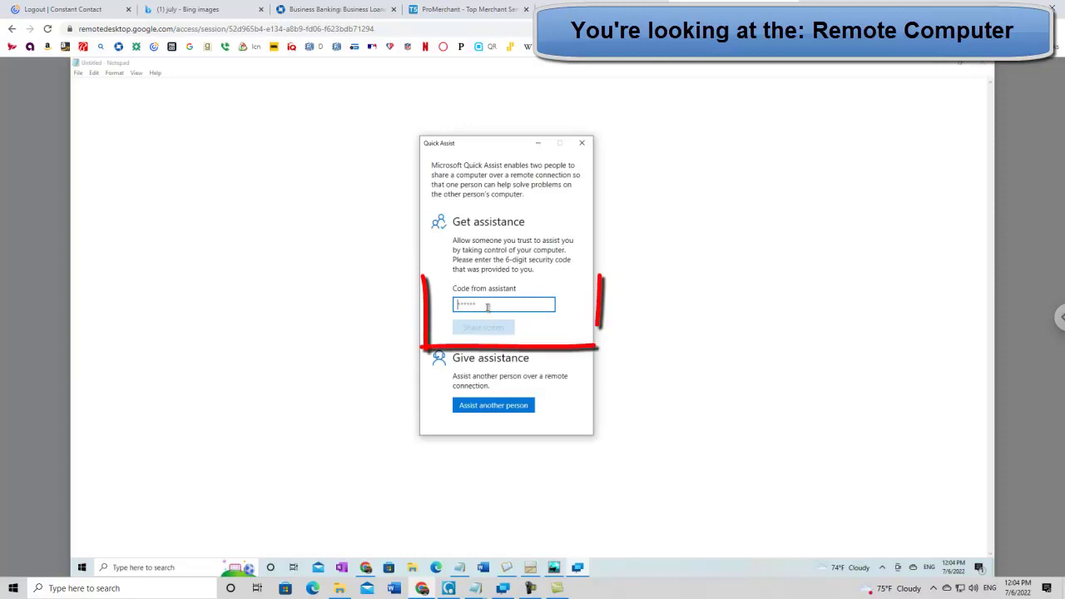
text(L)
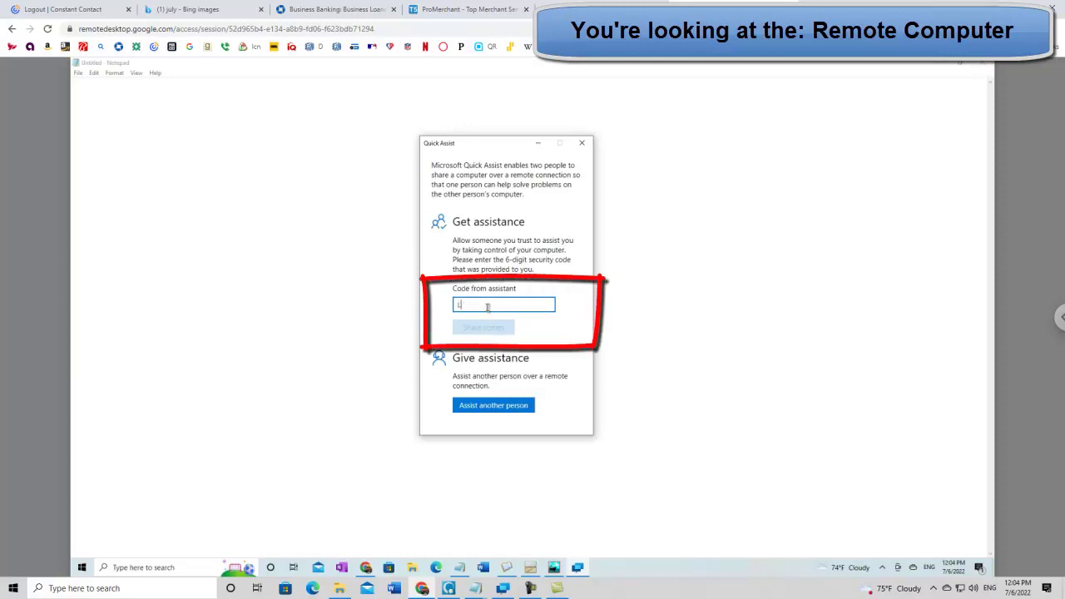
text(C91)
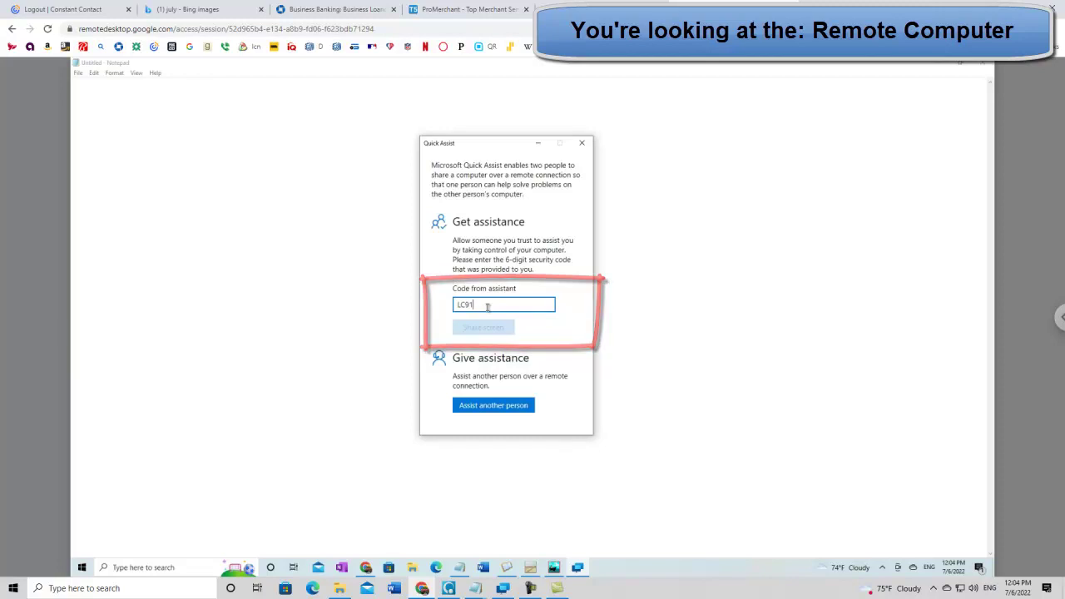
text(CH)
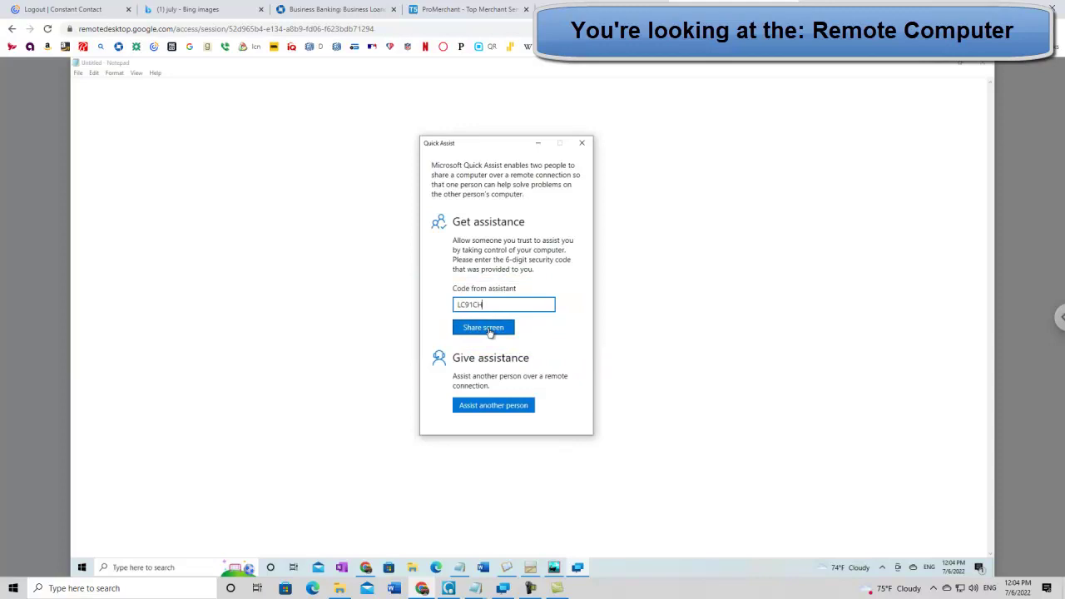
click(490, 328)
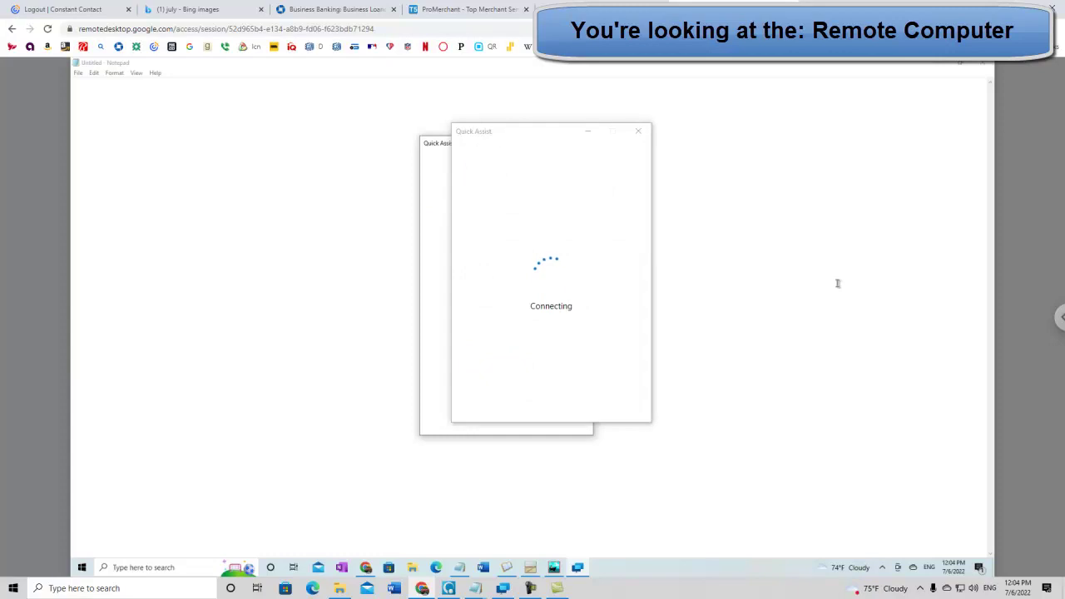
click(1056, 320)
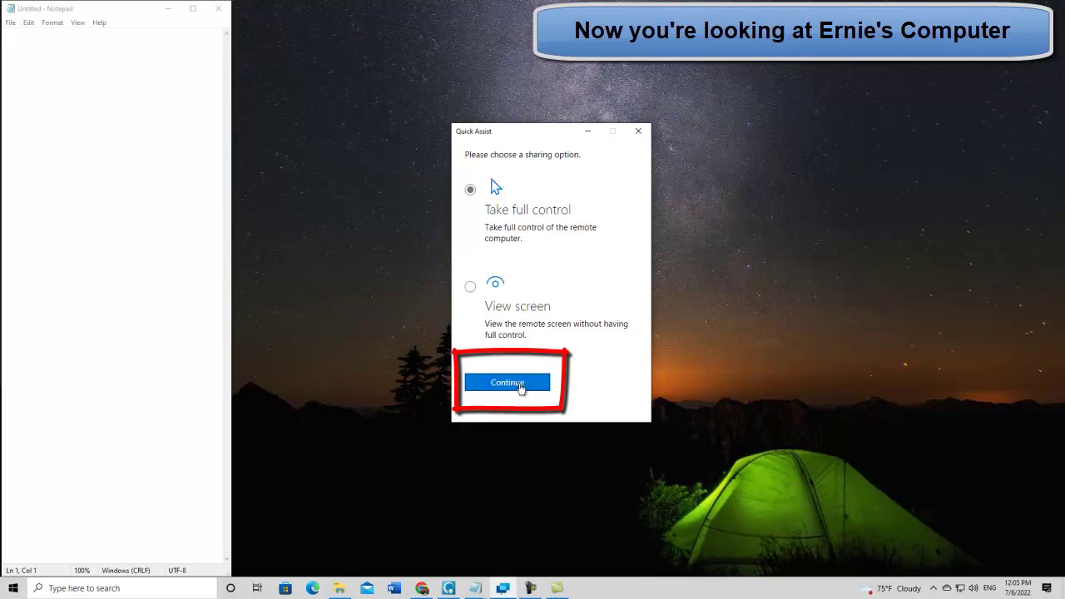
Step: Confirm Take full control, then return to the remote computer awaiting permission
click(518, 383)
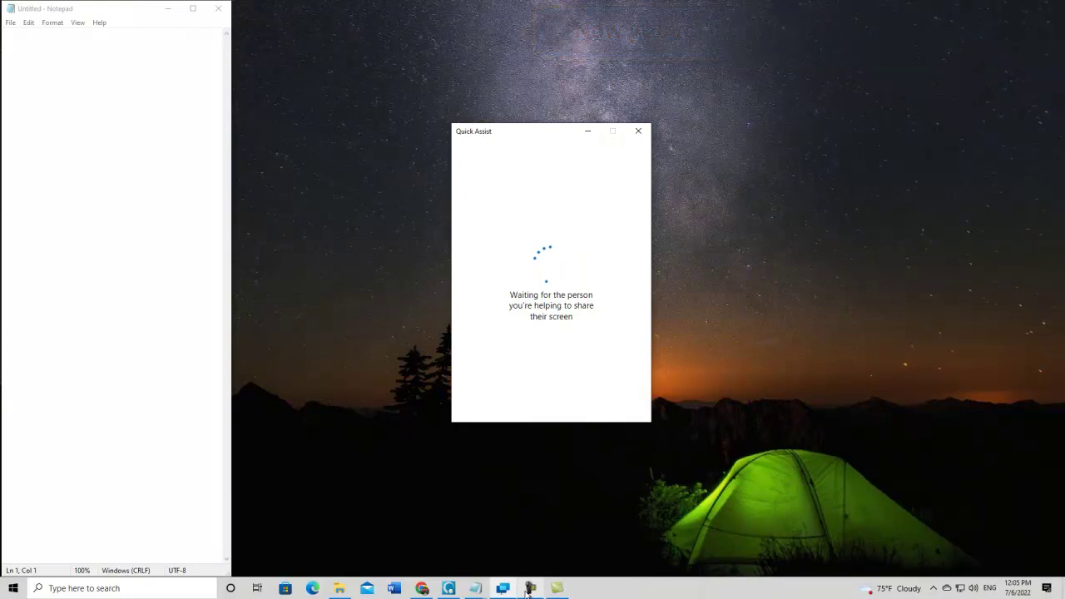
click(421, 588)
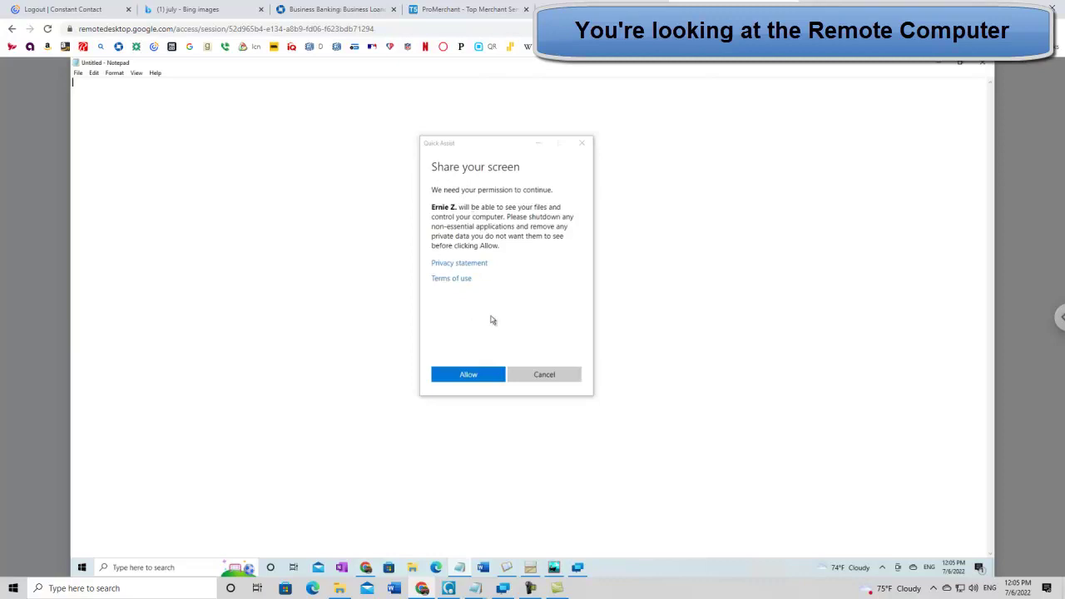
Step: Allow the helper to see and control the remote screen in the Share your screen dialog
click(468, 375)
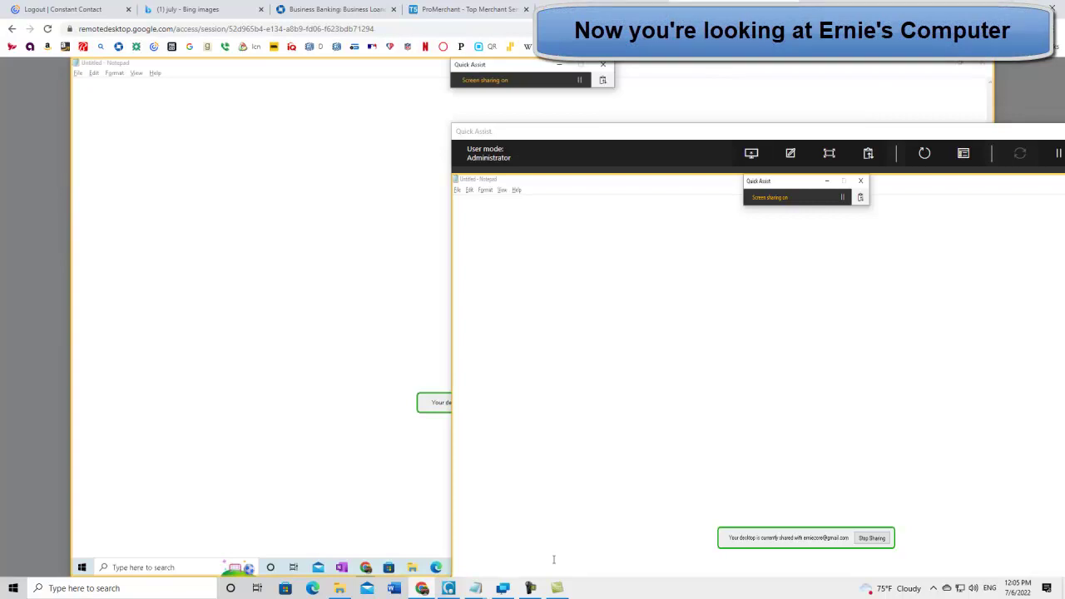
Step: Minimize the Chrome Remote Desktop window and move the Quick Assist viewer up and left
click(423, 590)
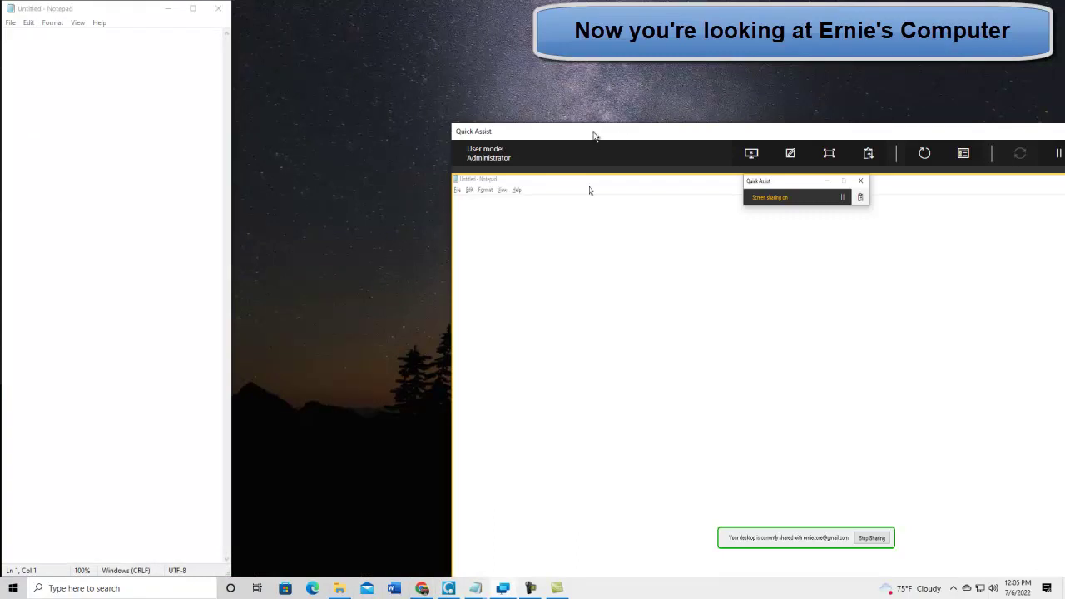
drag(581, 127, 404, 16)
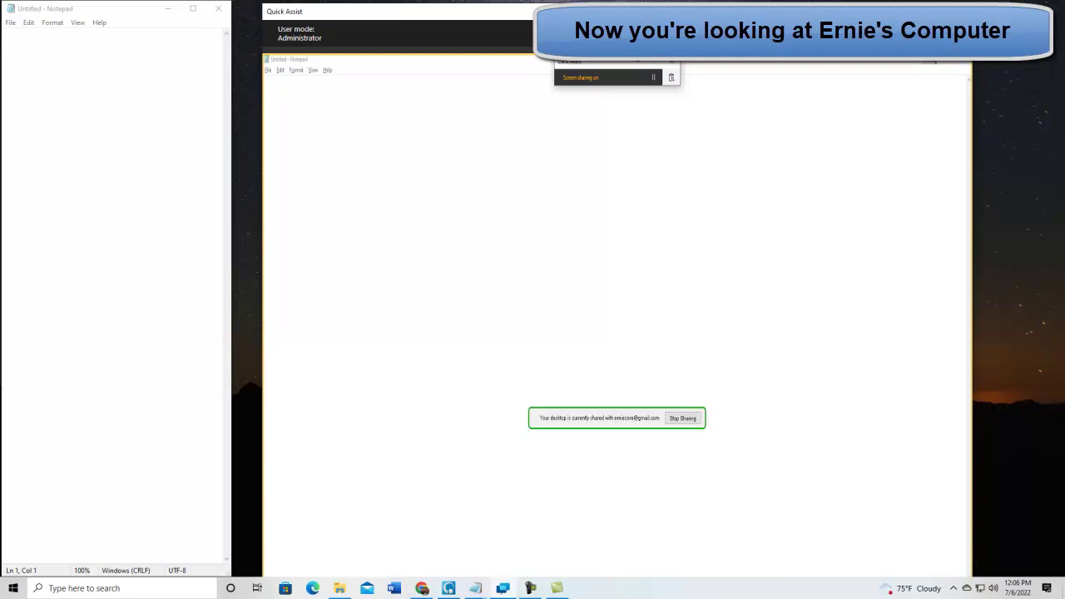
Step: Stop helping, confirm closing Quick Assist, and dismiss the 'Screen sharing has ended' window
click(956, 11)
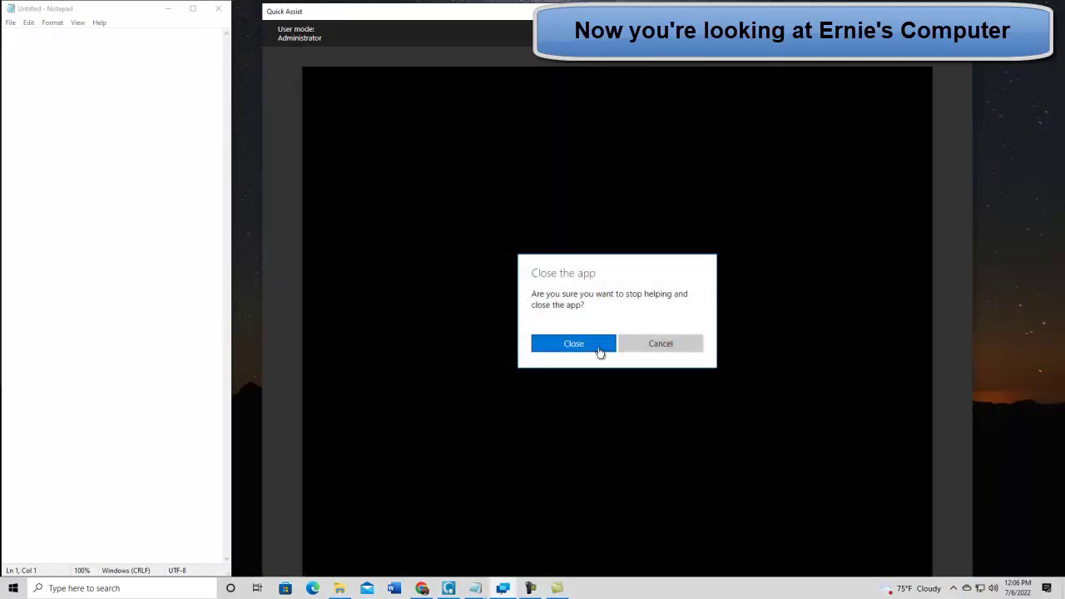
click(599, 350)
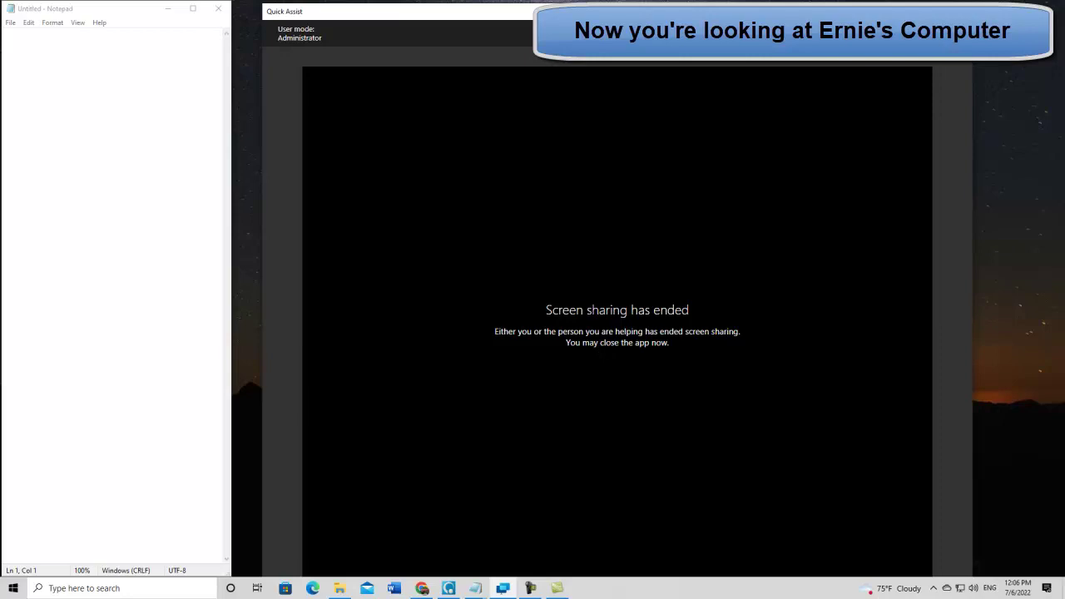
click(956, 11)
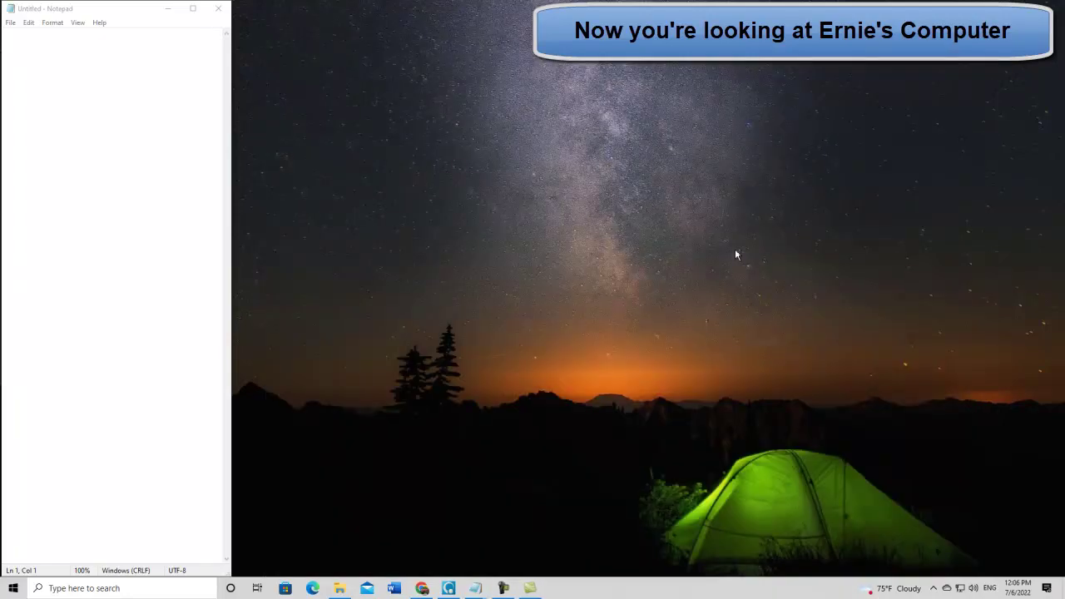